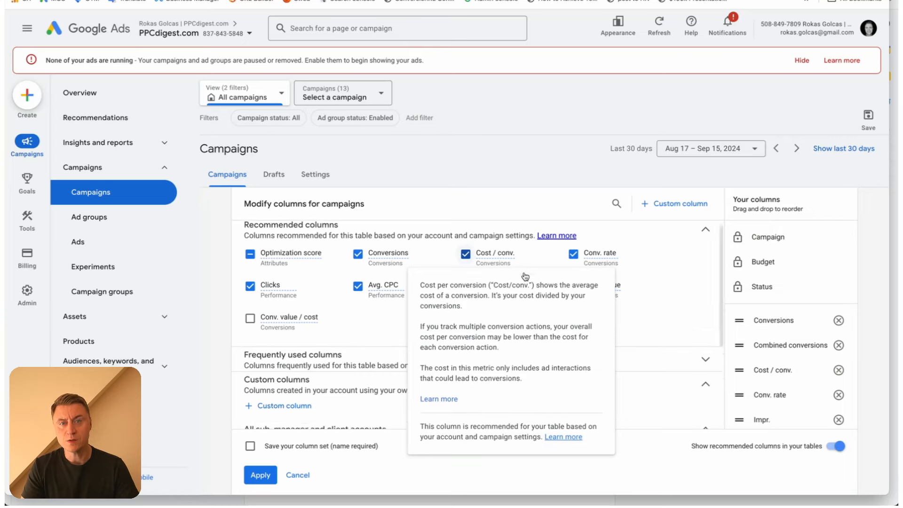
Start a new custom column from the Custom columns section and name it Add to cart
click(331, 290)
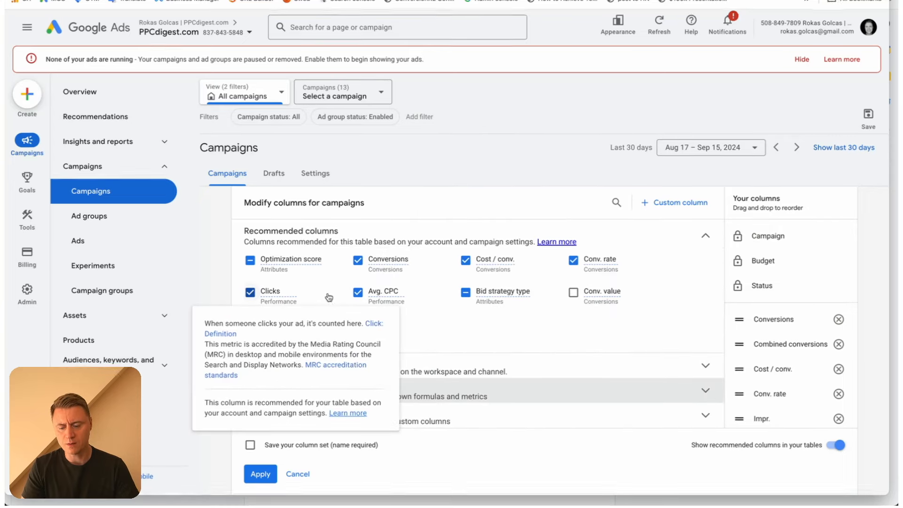
click(450, 387)
scroll(329, 324, down, 2)
click(279, 309)
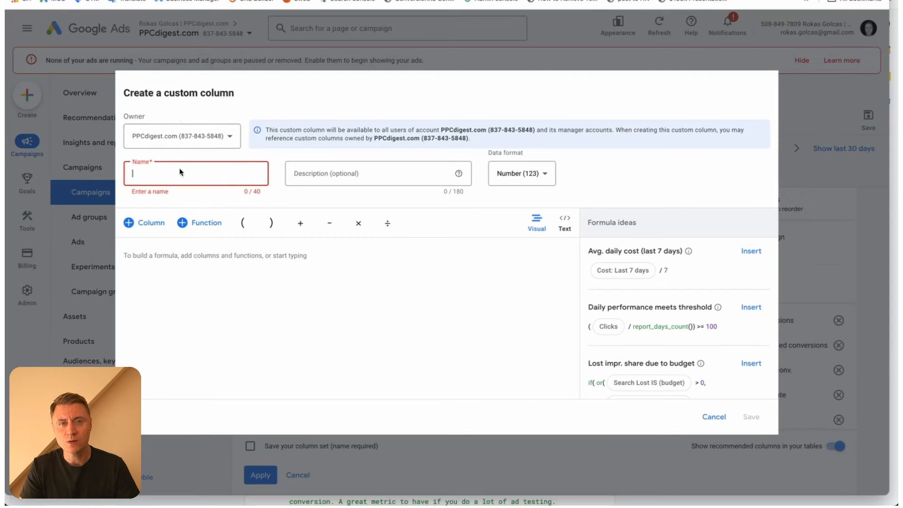
text(Add to cart)
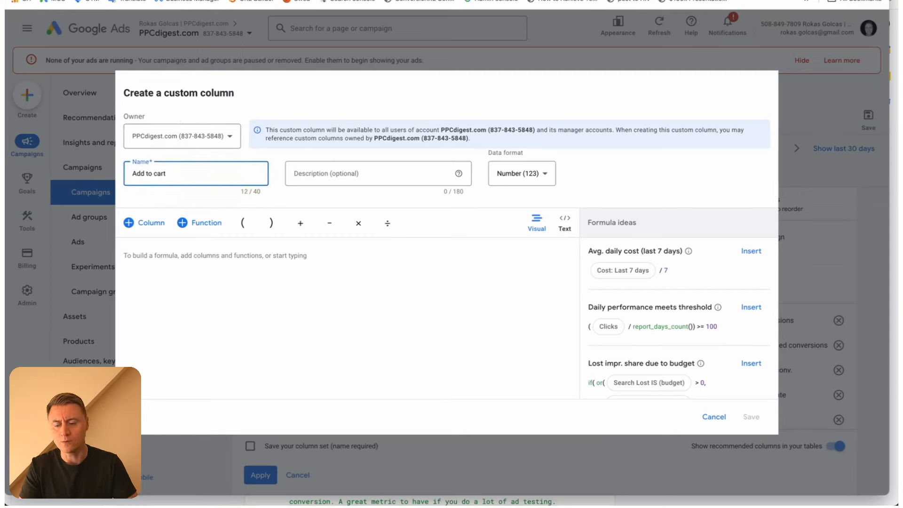
Build the Add to cart formula as Cost / All conversions
click(196, 266)
text(cost)
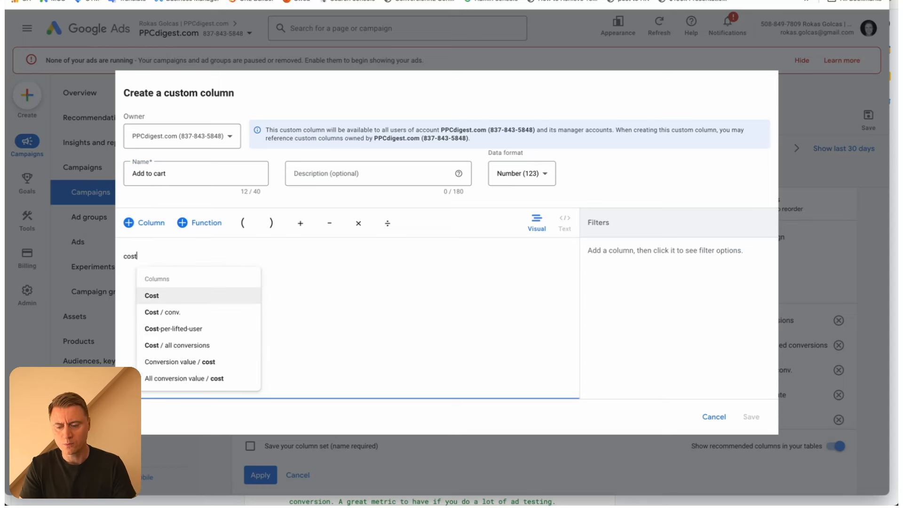
key(Return)
text(/ All co)
text(nver)
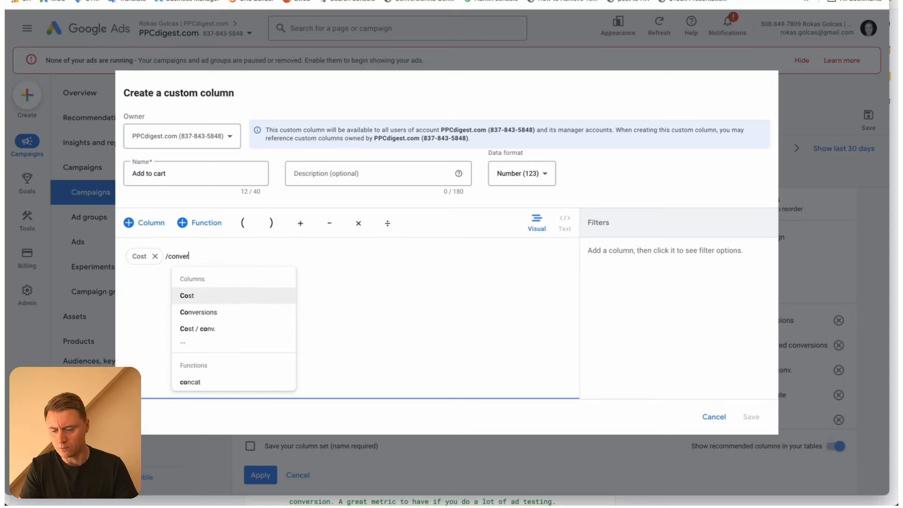
click(226, 328)
Filter the All conversions part of the formula by the Add to cart conversion action
click(699, 305)
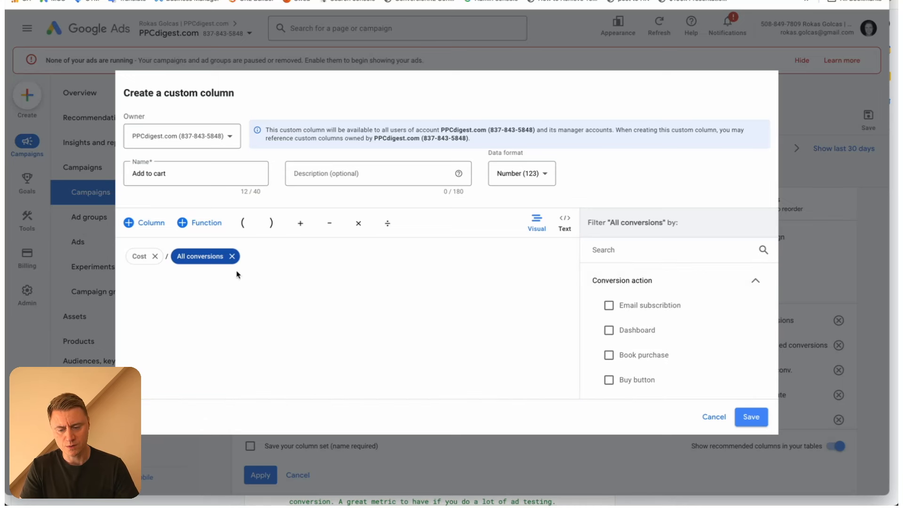
scroll(638, 301, down, 3)
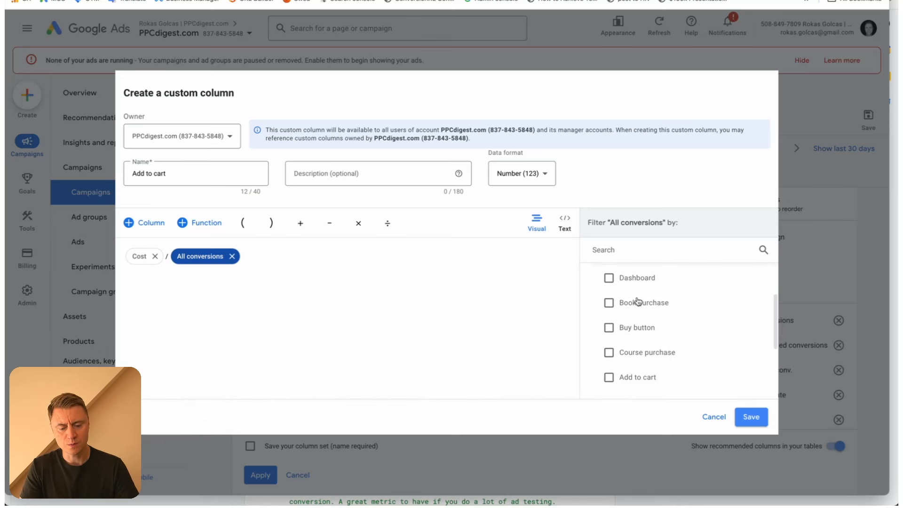
click(609, 355)
Set the Add to cart column's data format to Percent (%) and save the column
click(521, 173)
click(534, 207)
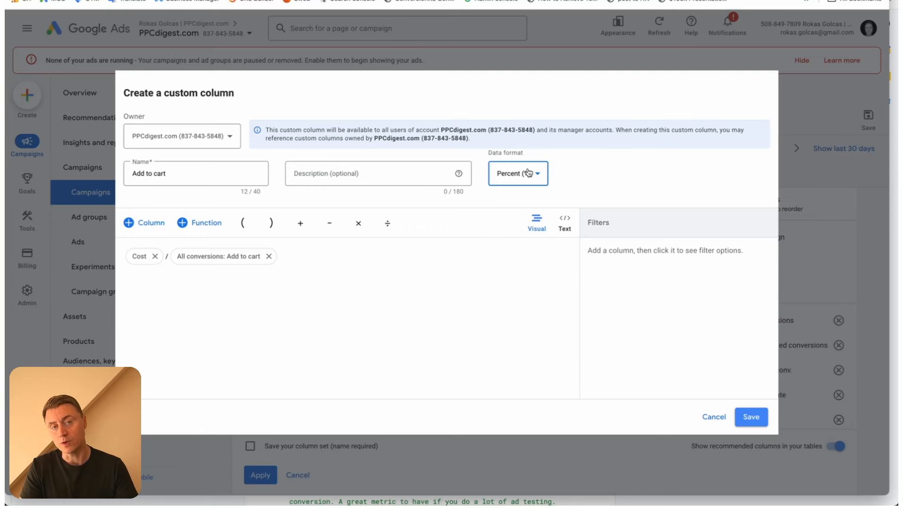
click(752, 417)
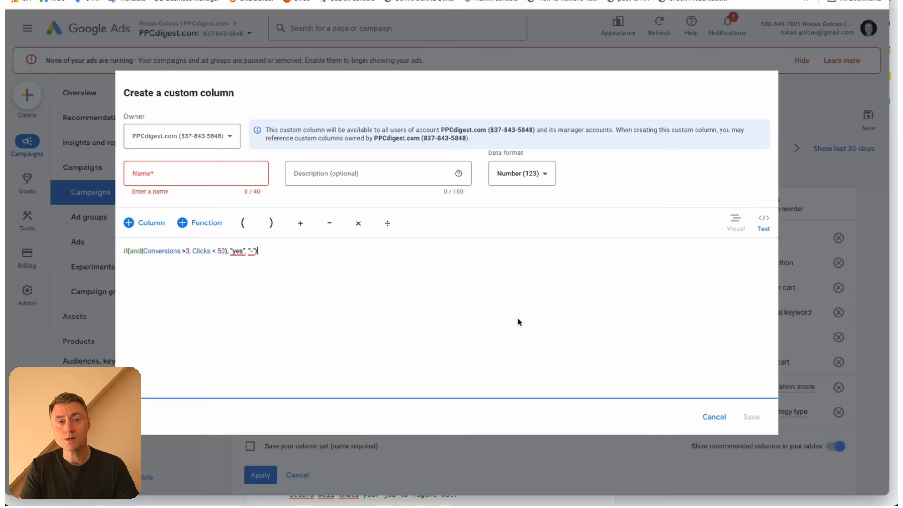
Name the custom column that flags more than 3 conversions and fewer than 50 clicks Keyword opportunities
click(202, 174)
text(Keyword opportunities)
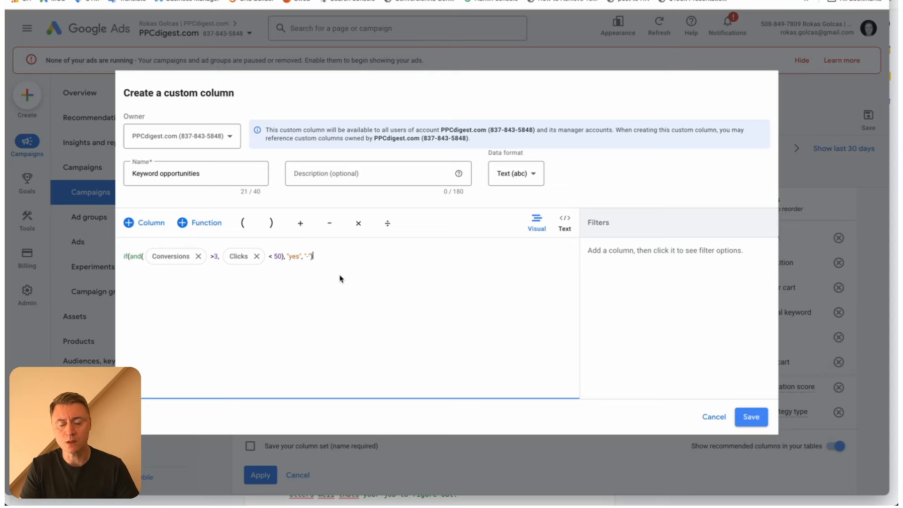
key(Return)
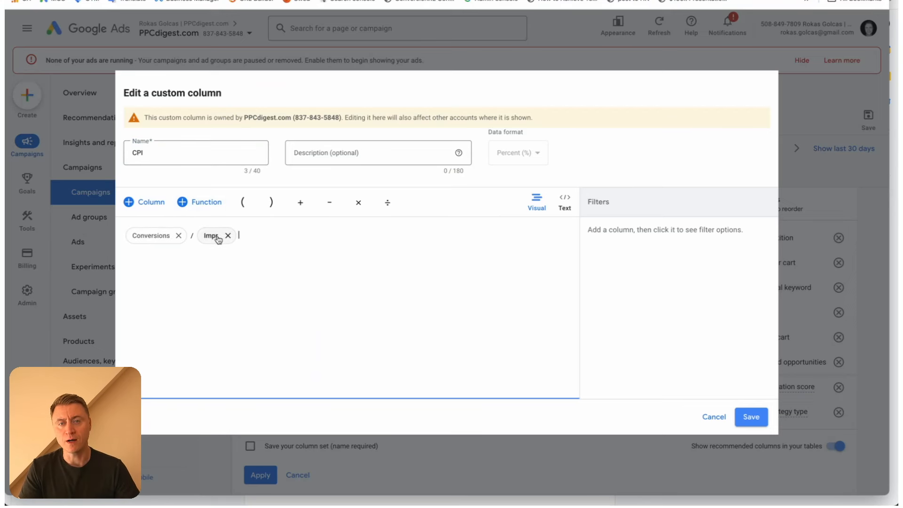
double_click(151, 149)
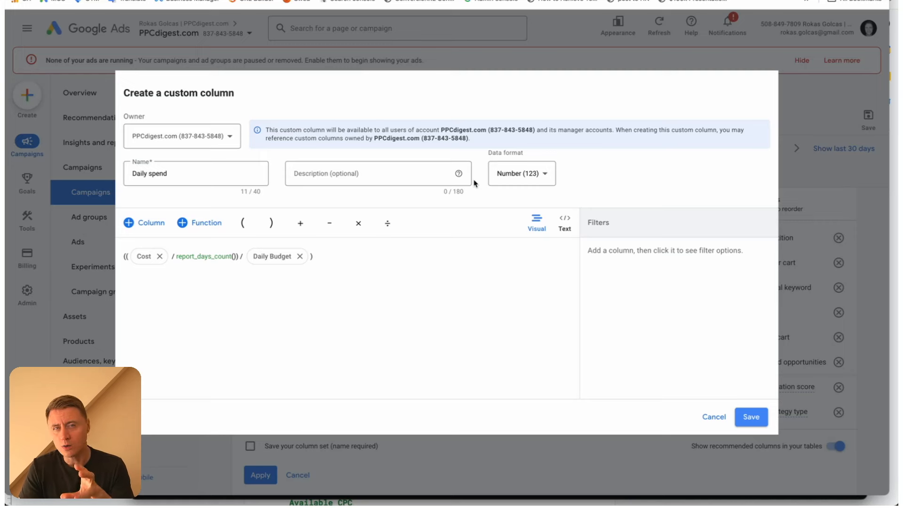
Set the Daily spend column's data format to Percent (%) and save the column
click(365, 280)
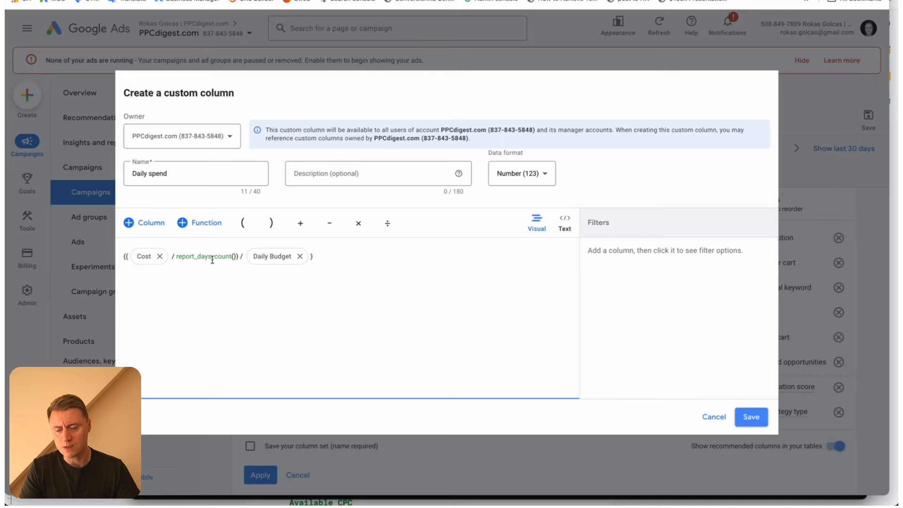
drag(175, 174, 123, 177)
click(535, 175)
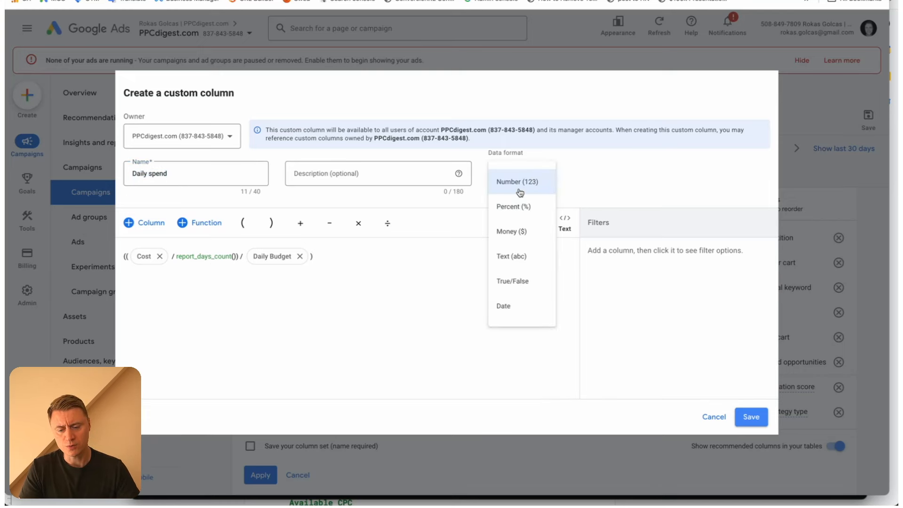
click(529, 207)
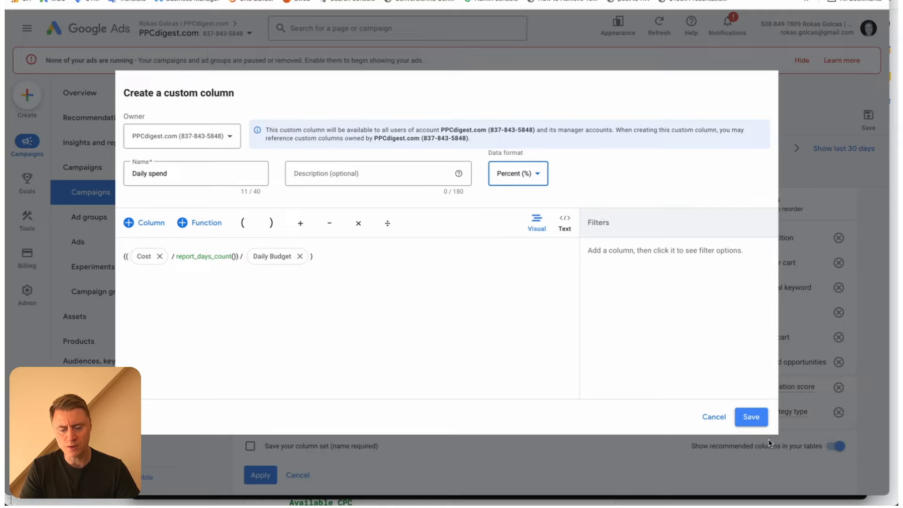
click(751, 417)
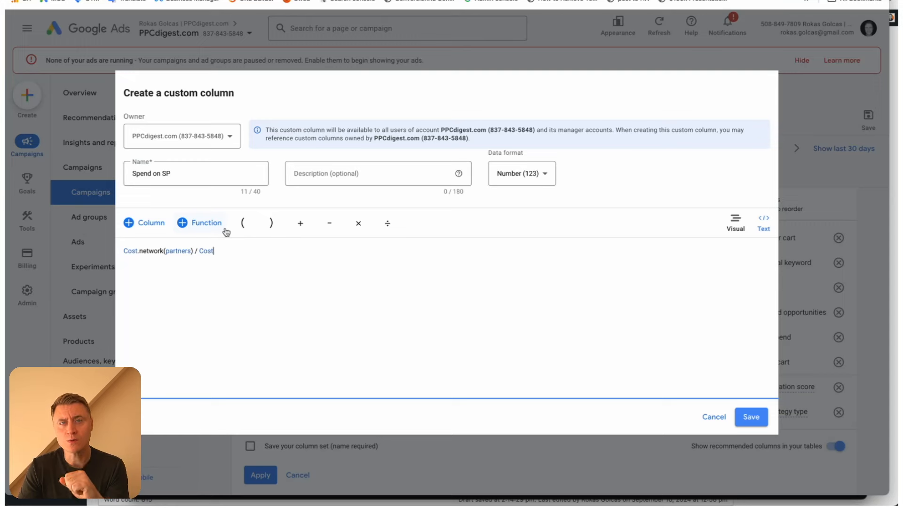
Examine the Spend on SP formula in both its text and visual representations
click(195, 261)
key(ctrl+a)
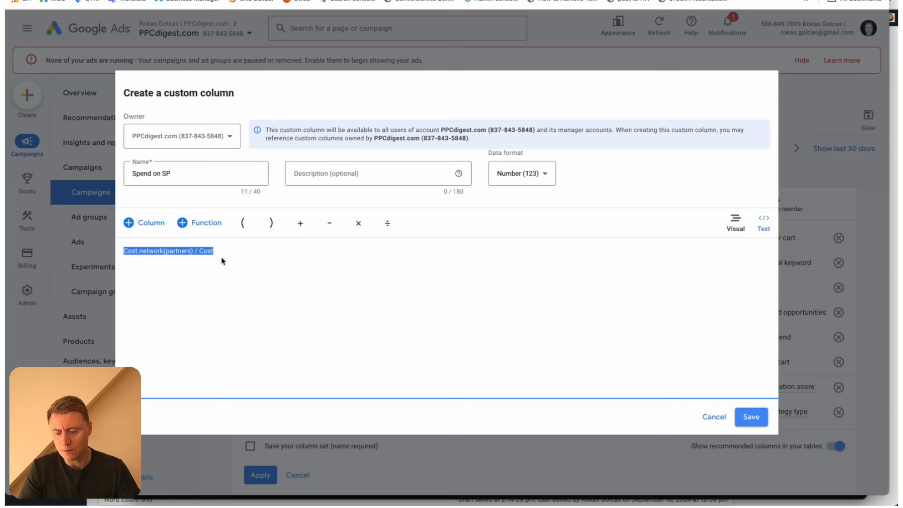
click(763, 223)
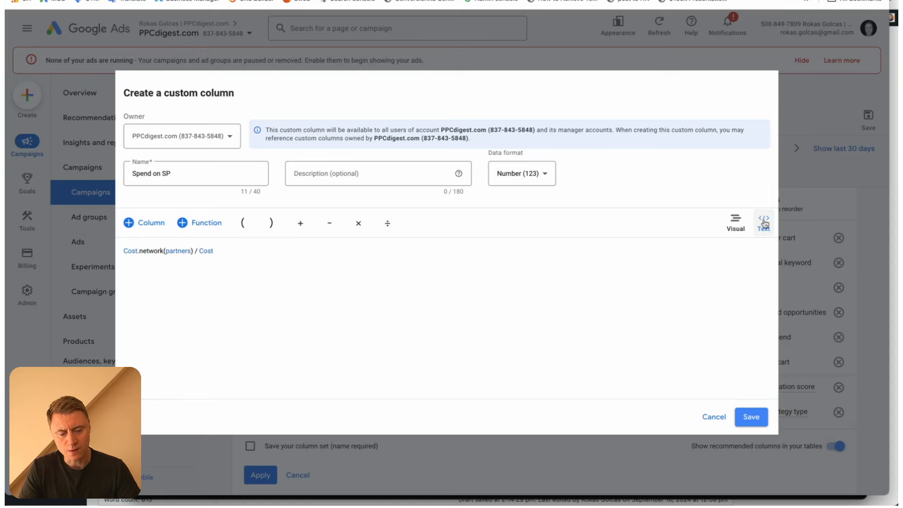
click(736, 222)
click(566, 222)
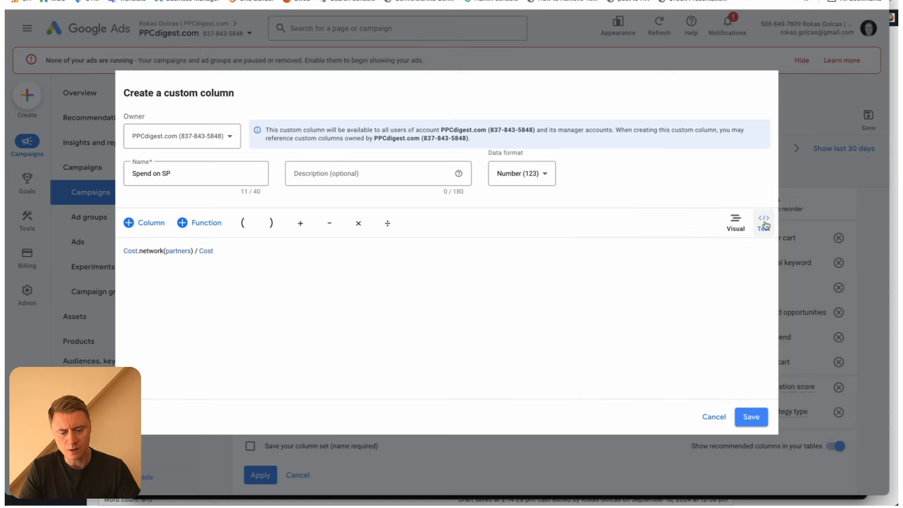
click(300, 269)
click(735, 223)
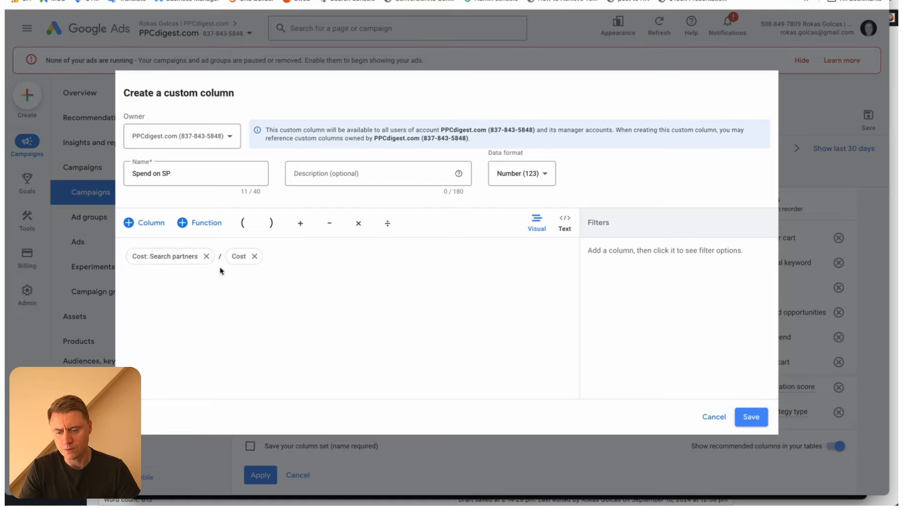
click(189, 178)
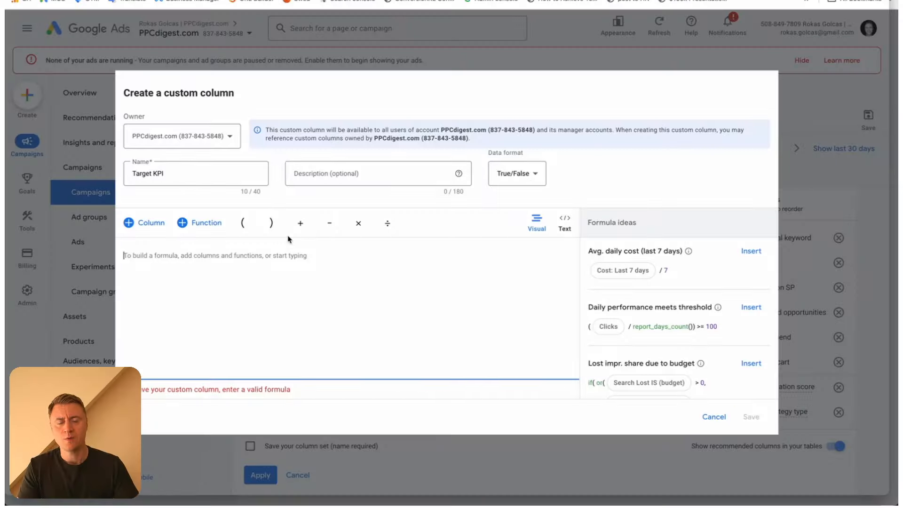
Build the Target KPI formula as (Cost / Conversions)<100
click(266, 258)
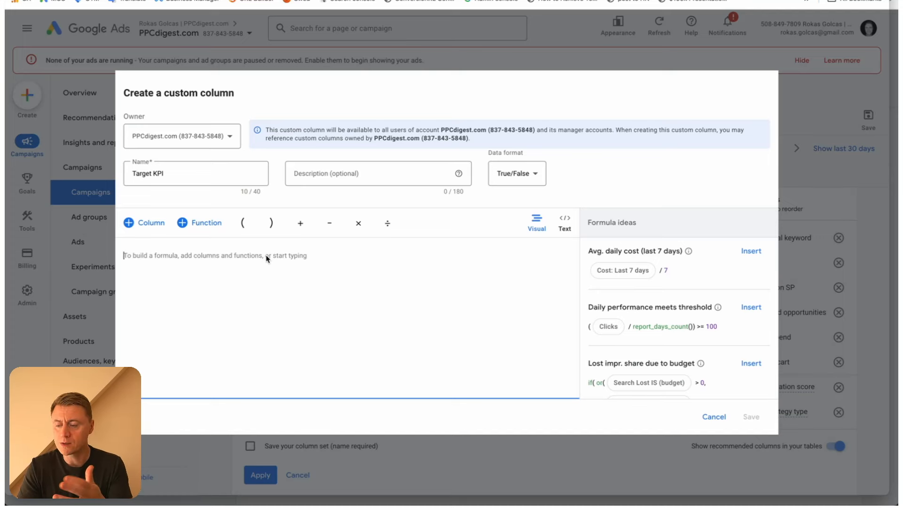
text(()
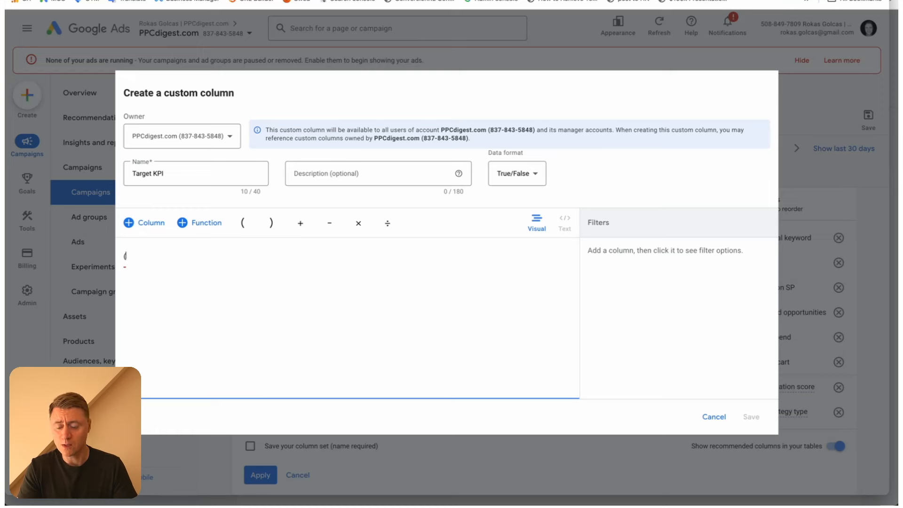
text(Cost)
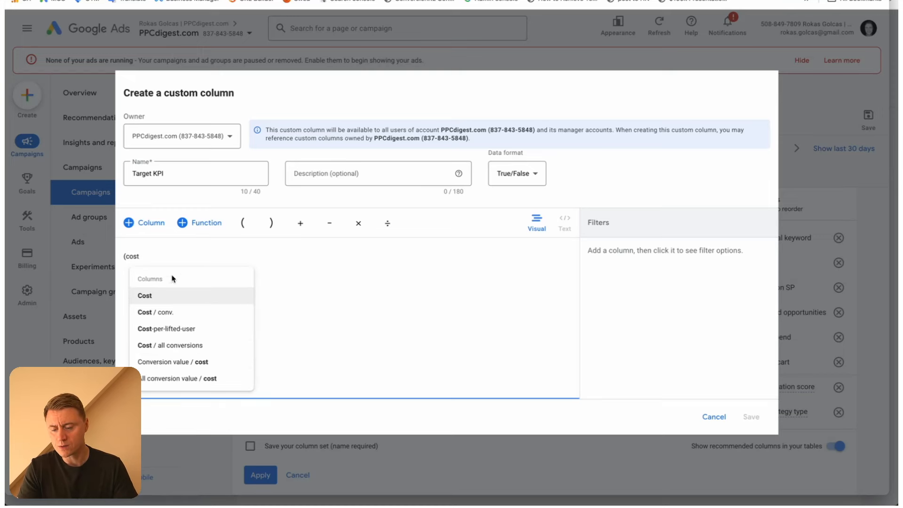
click(195, 271)
click(185, 258)
text(/con)
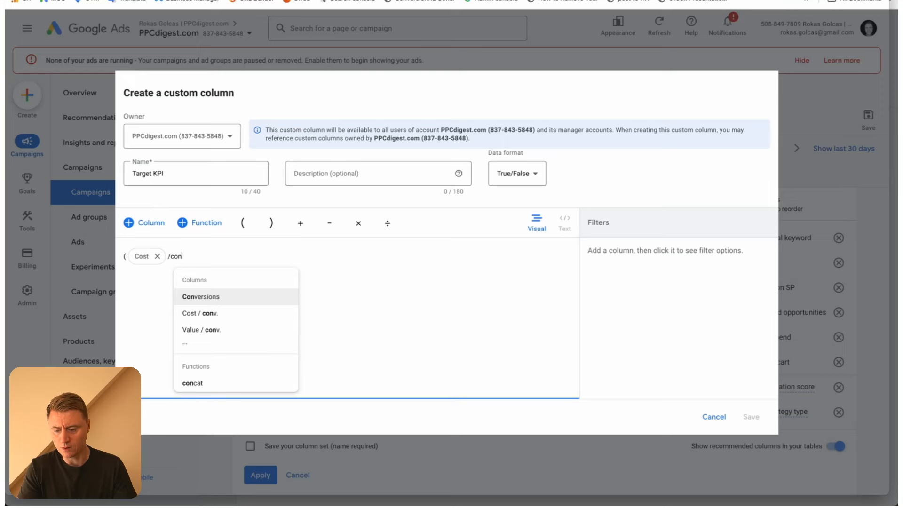
click(197, 296)
text())
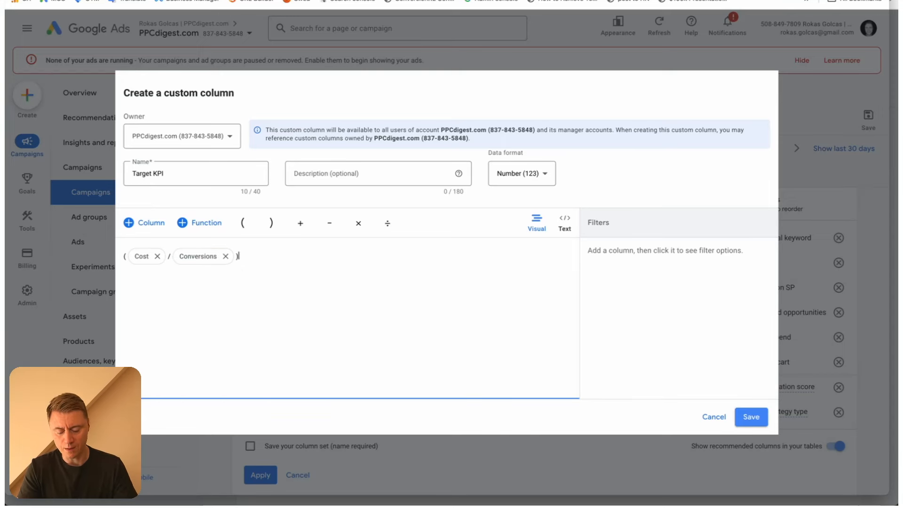
text(<100)
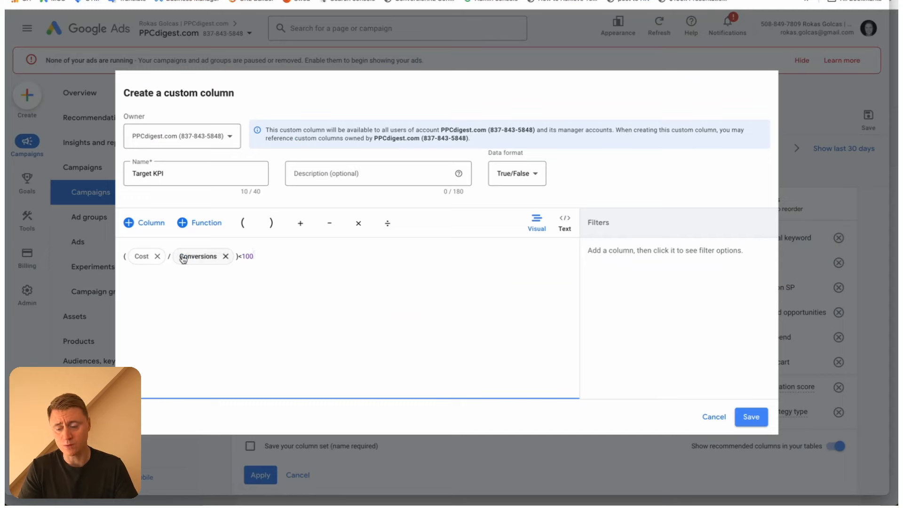
drag(243, 256, 275, 257)
click(259, 259)
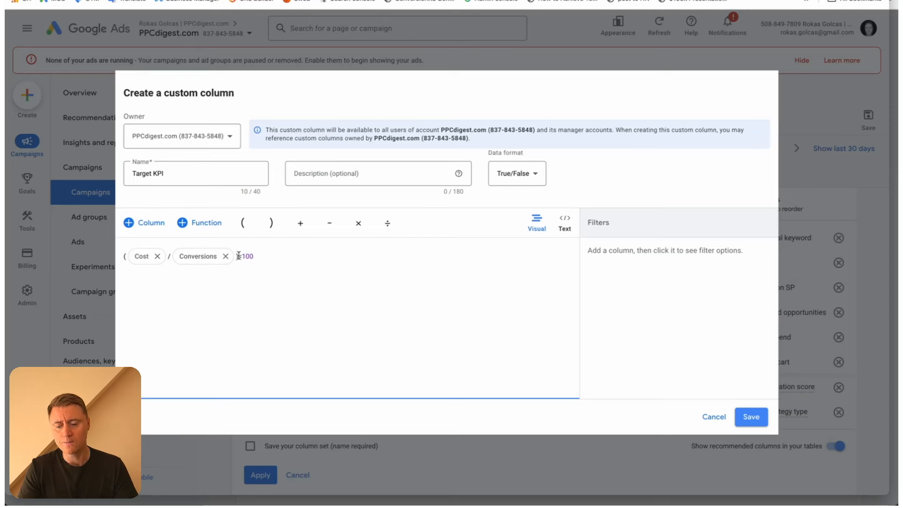
drag(242, 255, 266, 257)
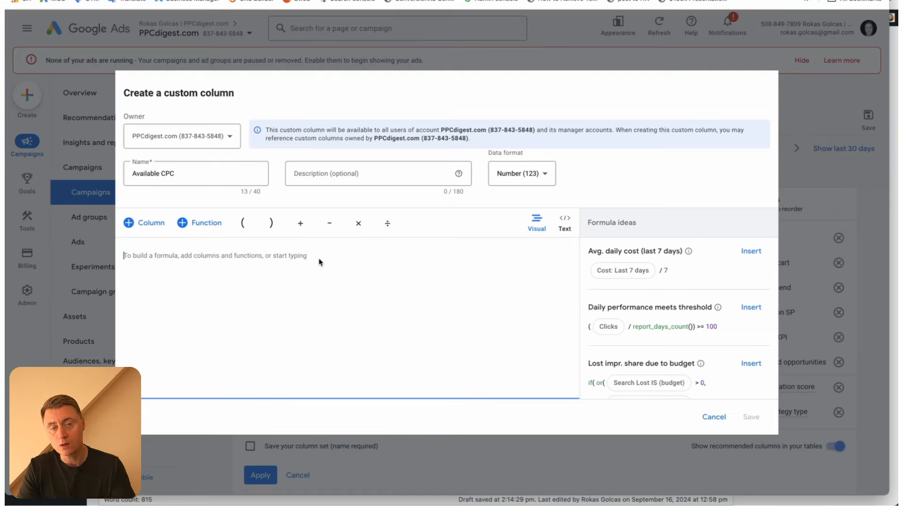
Enter the Available CPC formula with Max. CPC minus Avg. CPC in parentheses, followed by Avg. CPC
text((max)
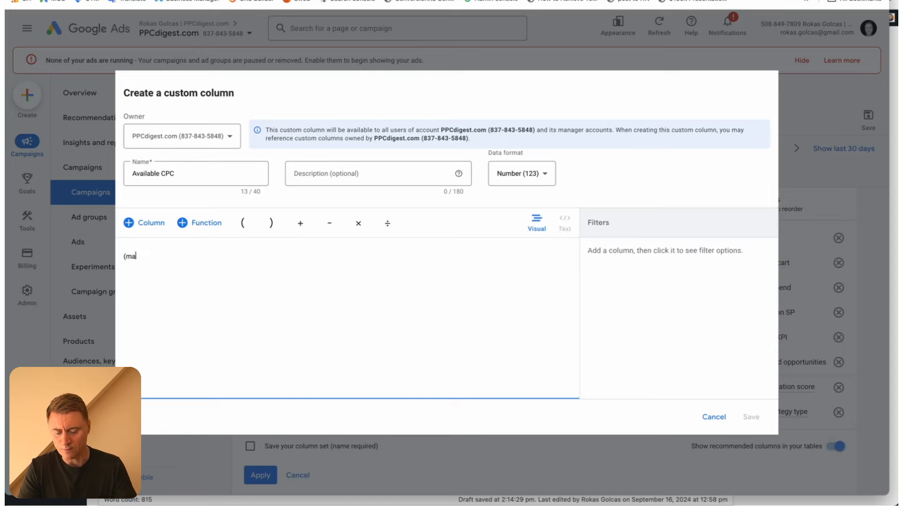
click(182, 291)
click(223, 256)
text(-avg)
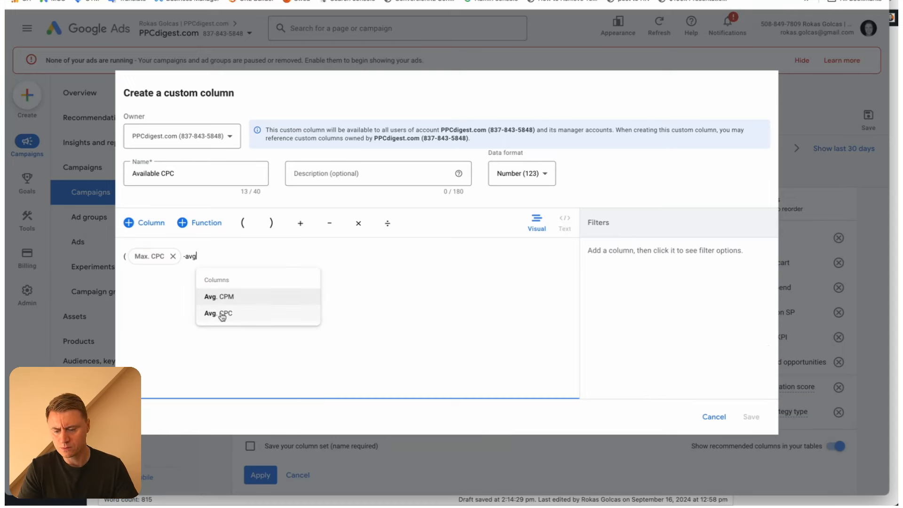
click(221, 316)
click(259, 265)
text())
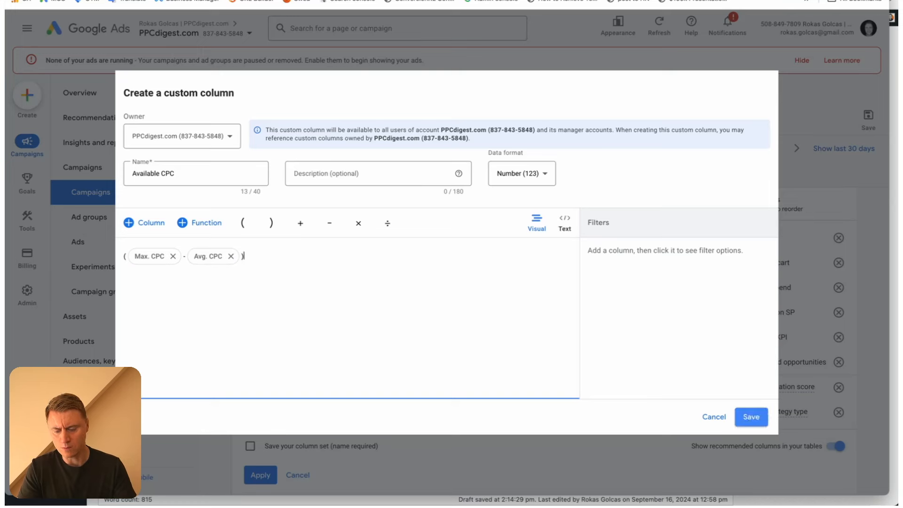
text(avg)
click(268, 314)
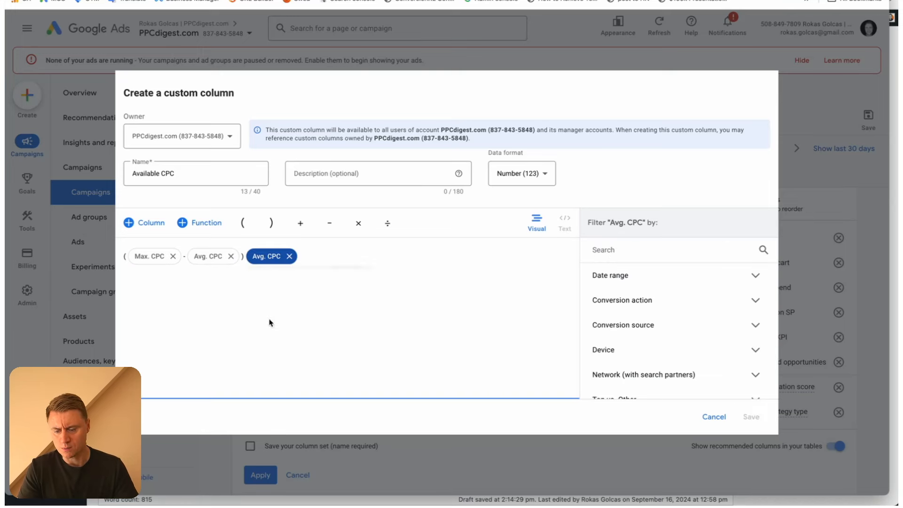
Set the Available CPC column's data format to Percent (%) and save the column
click(521, 181)
click(517, 206)
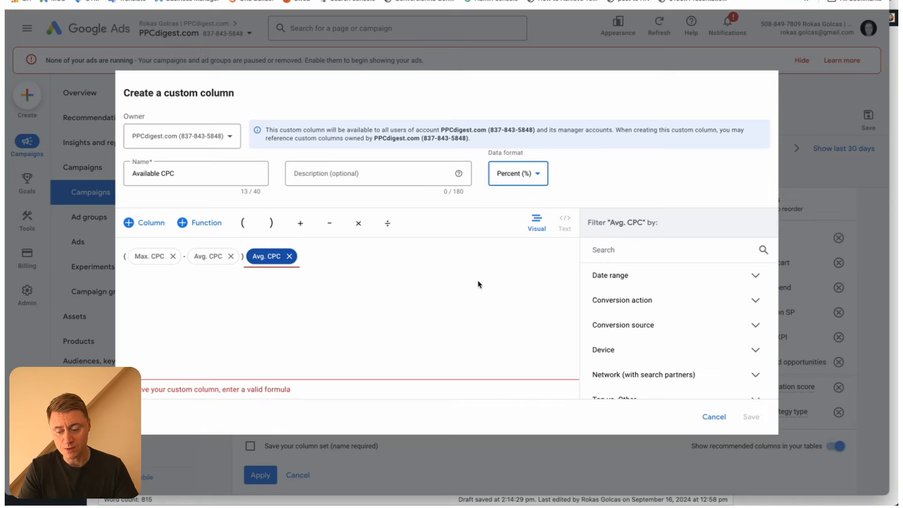
click(755, 417)
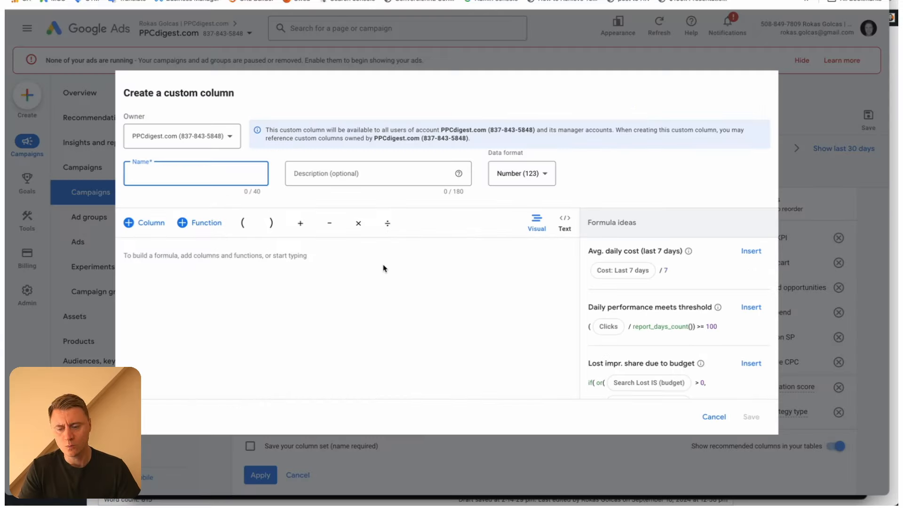
Start the new column's formula with the All conversions metric and open its conversion action filter options
click(301, 254)
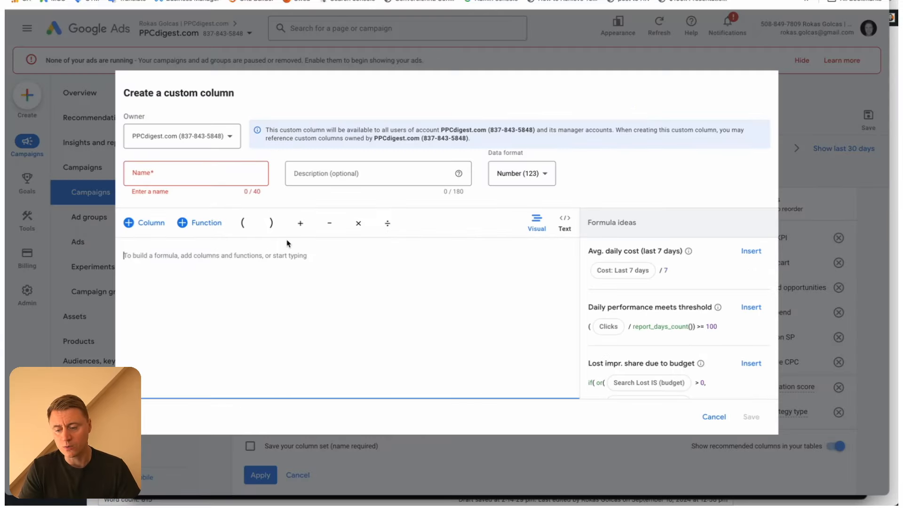
text(Conver)
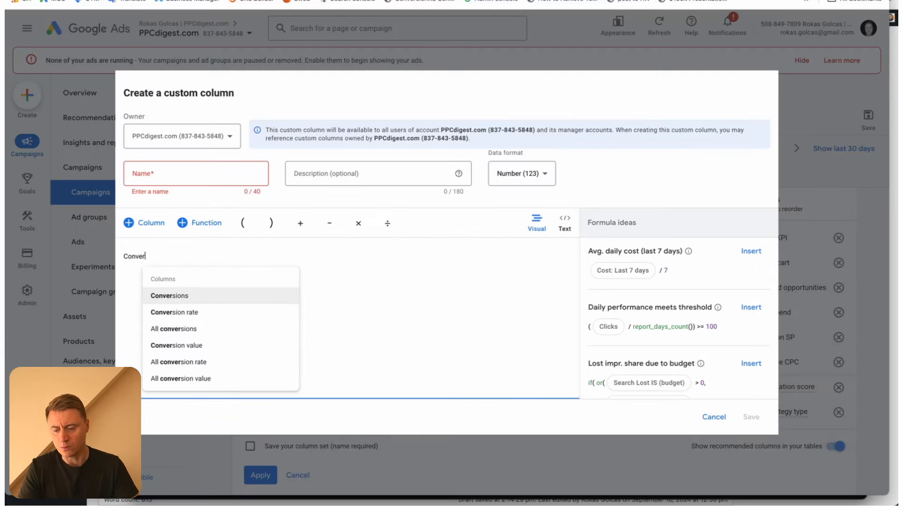
click(209, 328)
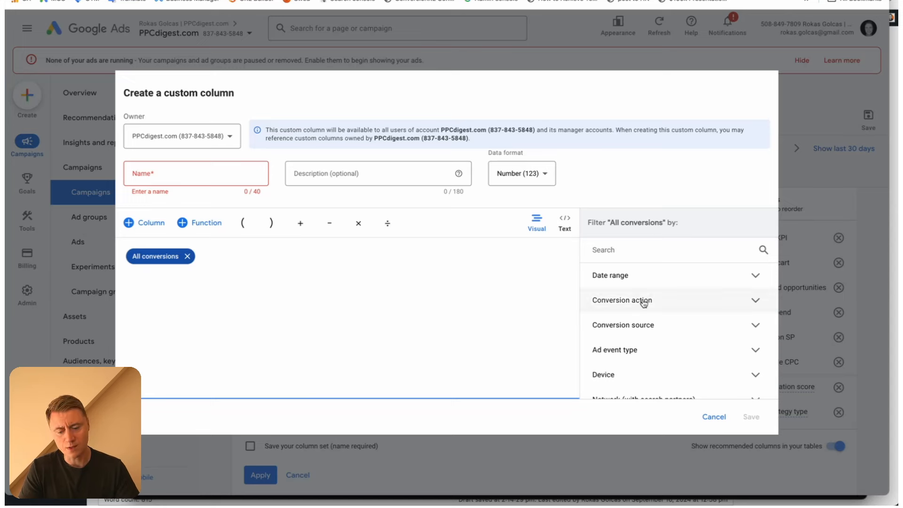
click(695, 300)
scroll(677, 339, down, 2)
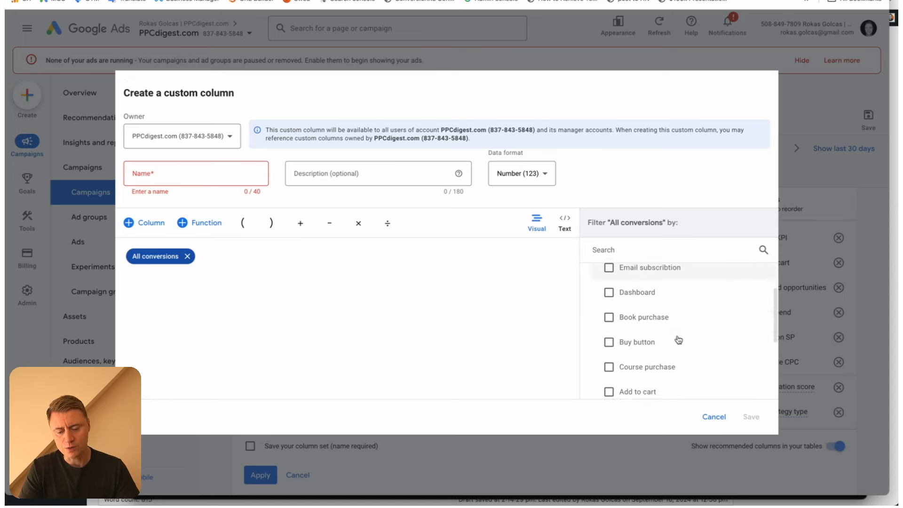
scroll(677, 339, up, 2)
scroll(680, 294, down, 3)
scroll(680, 295, up, 3)
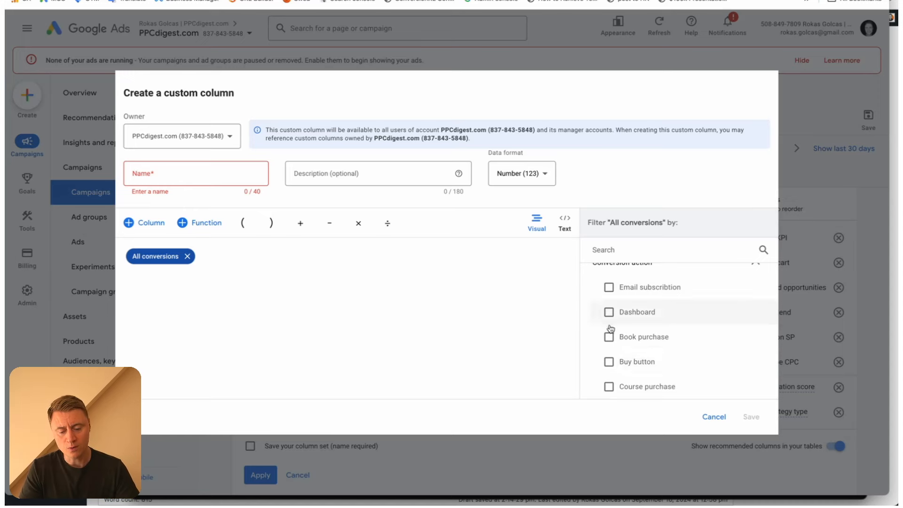
click(608, 362)
click(170, 176)
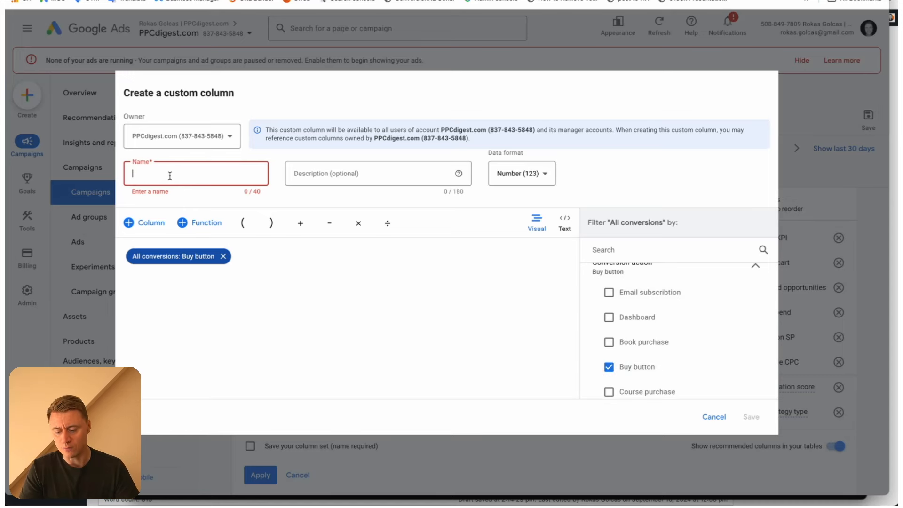
click(608, 367)
scroll(634, 353, down, 1)
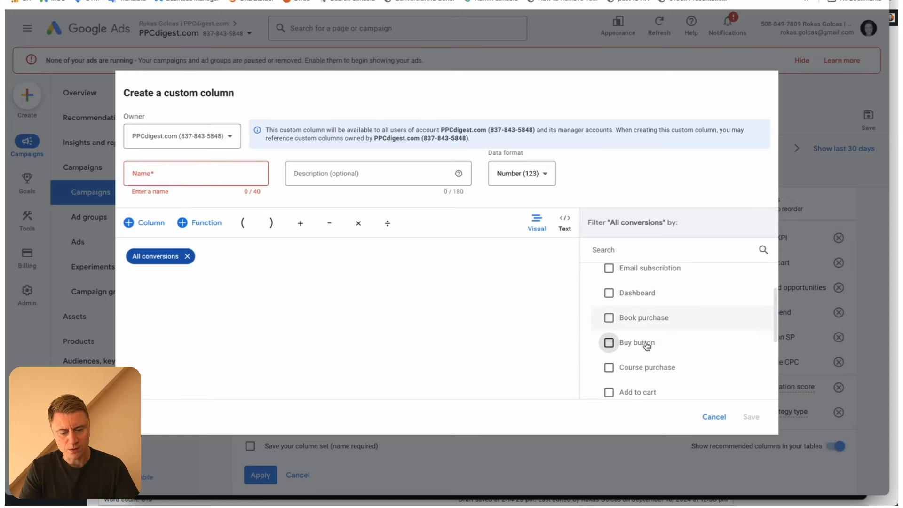
Filter All conversions by the Email subscribtion conversion action, name the column Email sub and save it
scroll(646, 346, up, 1)
click(609, 307)
click(175, 168)
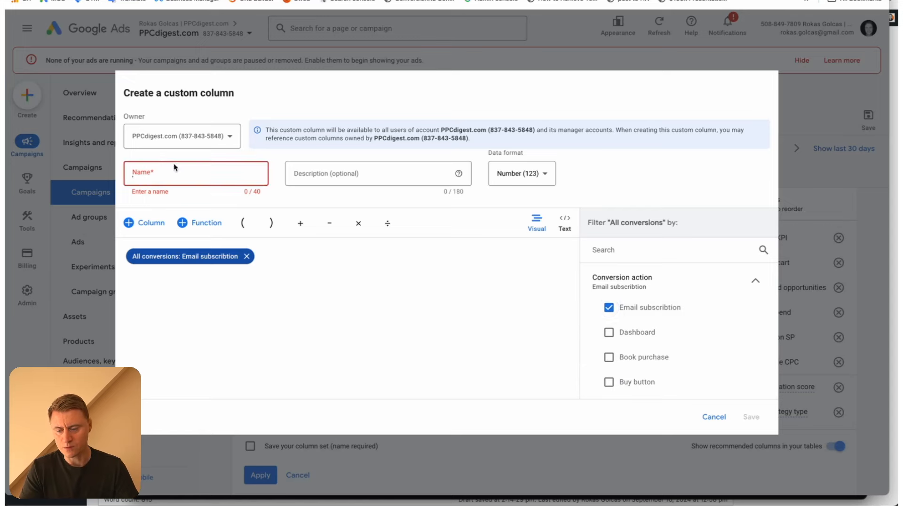
text(Email sub)
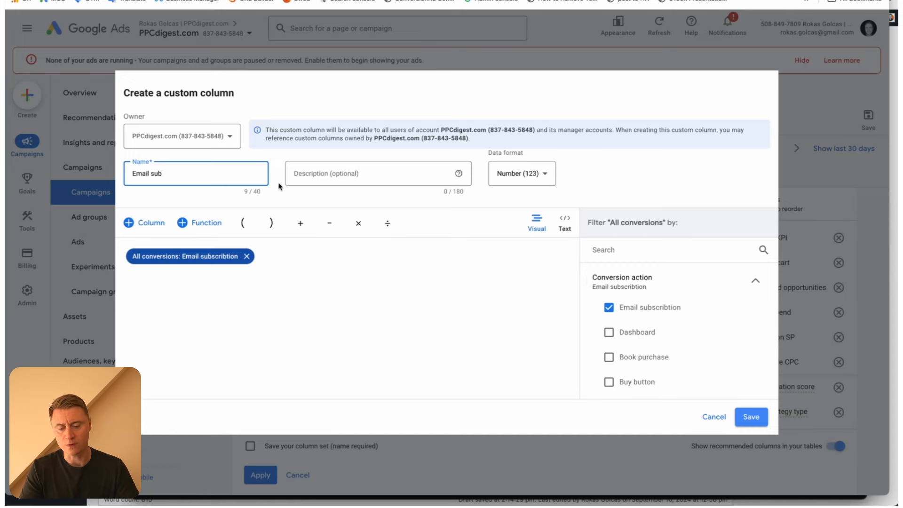
click(750, 417)
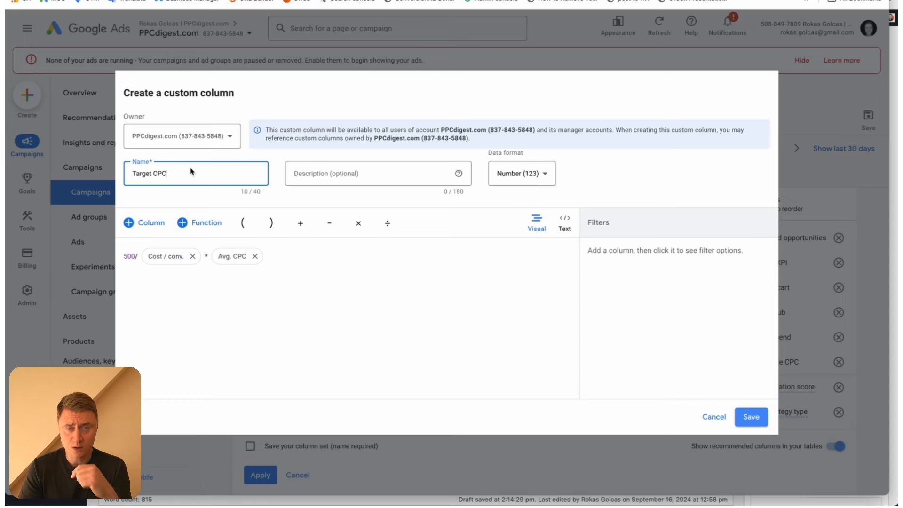
Examine the Target CPC column's name and formula, focusing on the target value divided by Cost / conv. and multiplied by Avg. CPC
drag(186, 172, 121, 176)
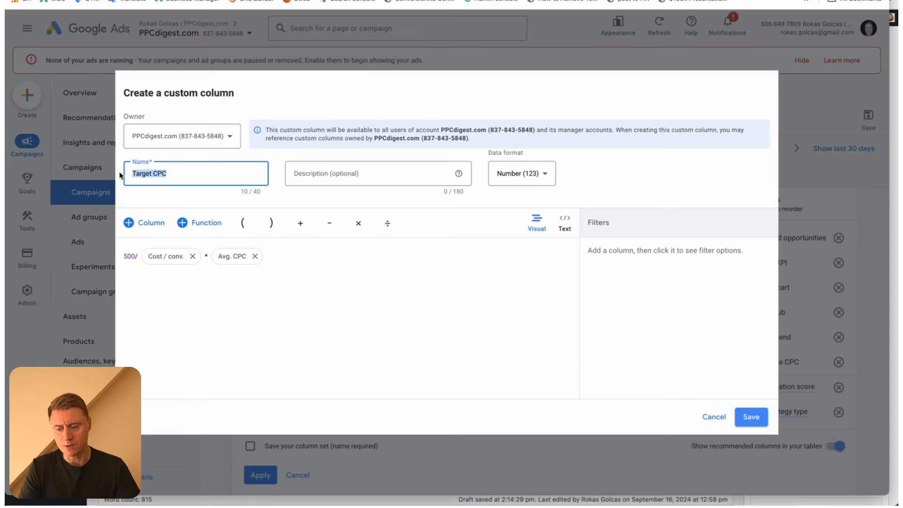
double_click(129, 256)
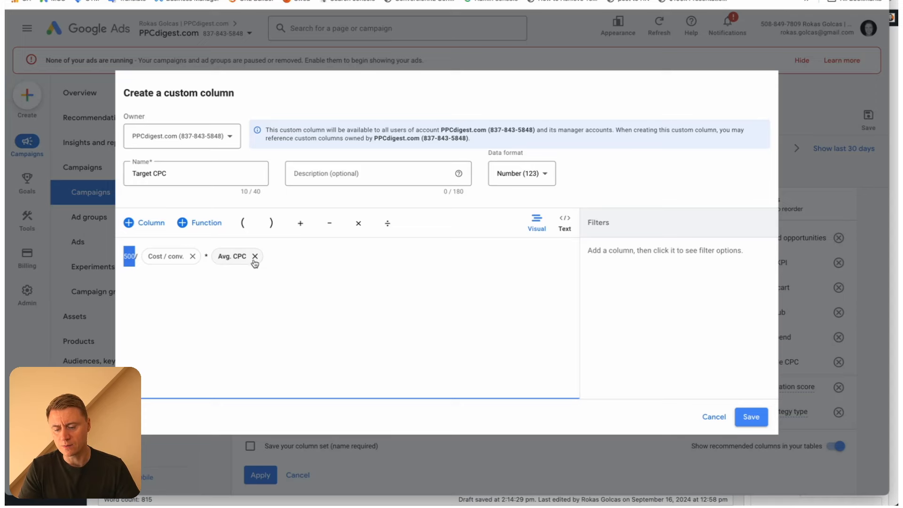
click(323, 256)
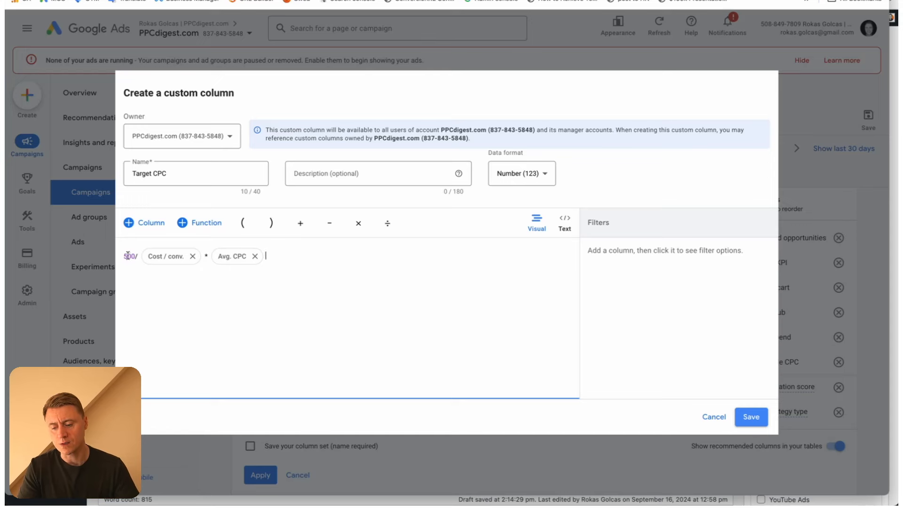
double_click(129, 256)
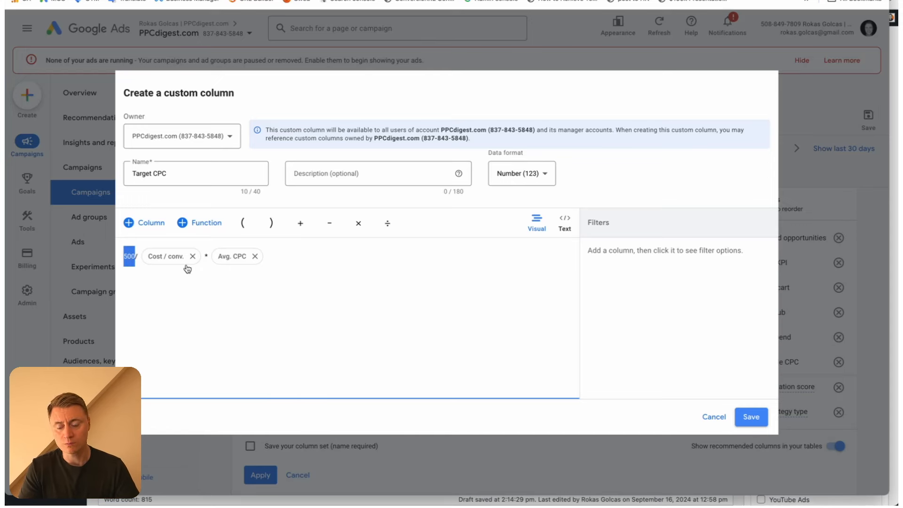